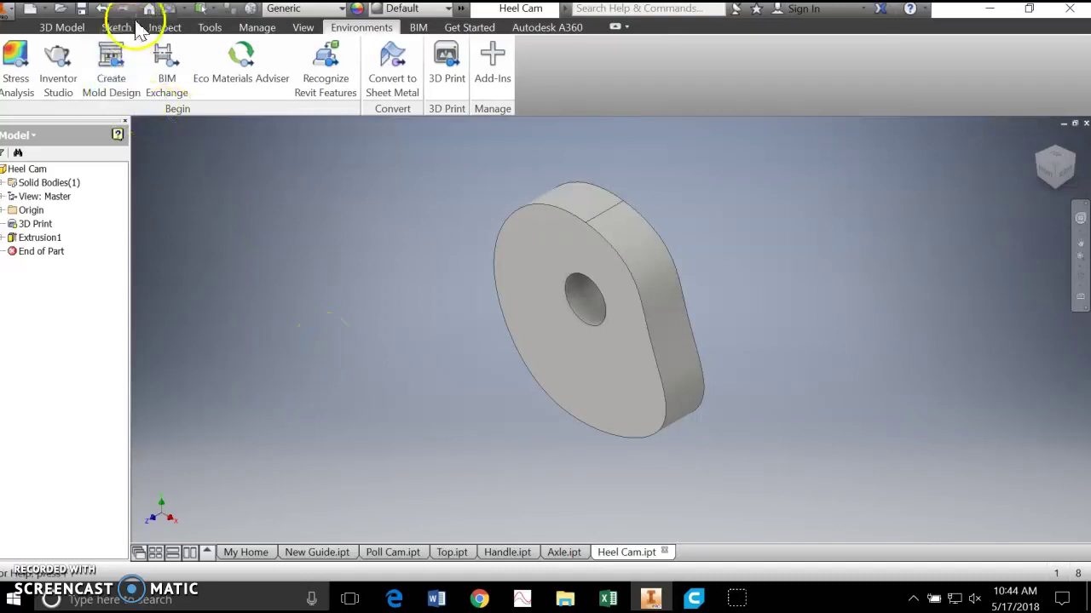
# Step: Enter the 3D Print environment, placing the Heel Cam on the Autodesk Ember build plate
pyautogui.click(114, 27)
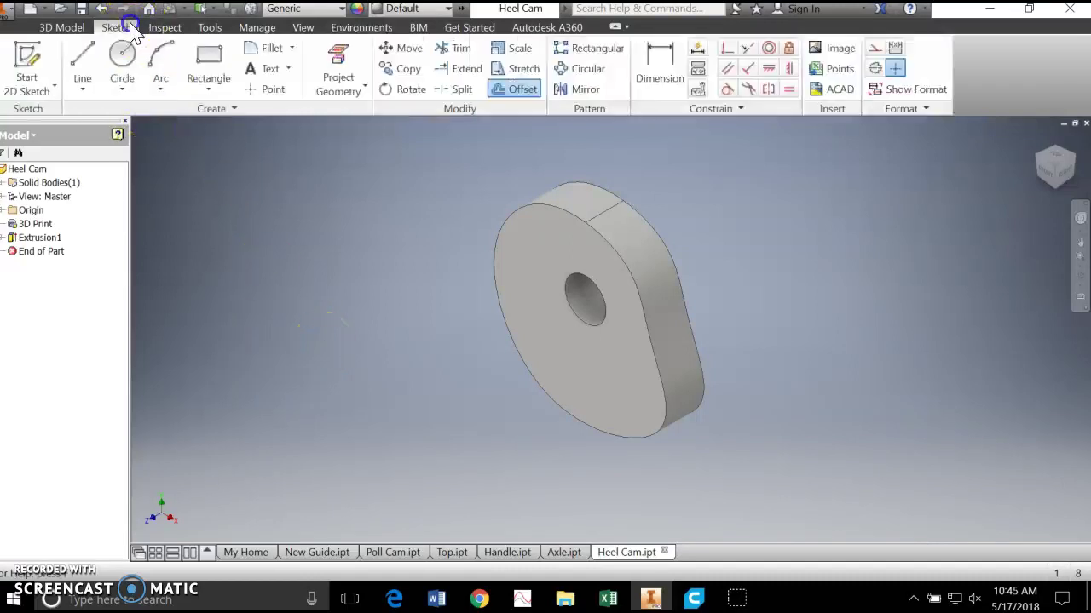
pyautogui.click(70, 28)
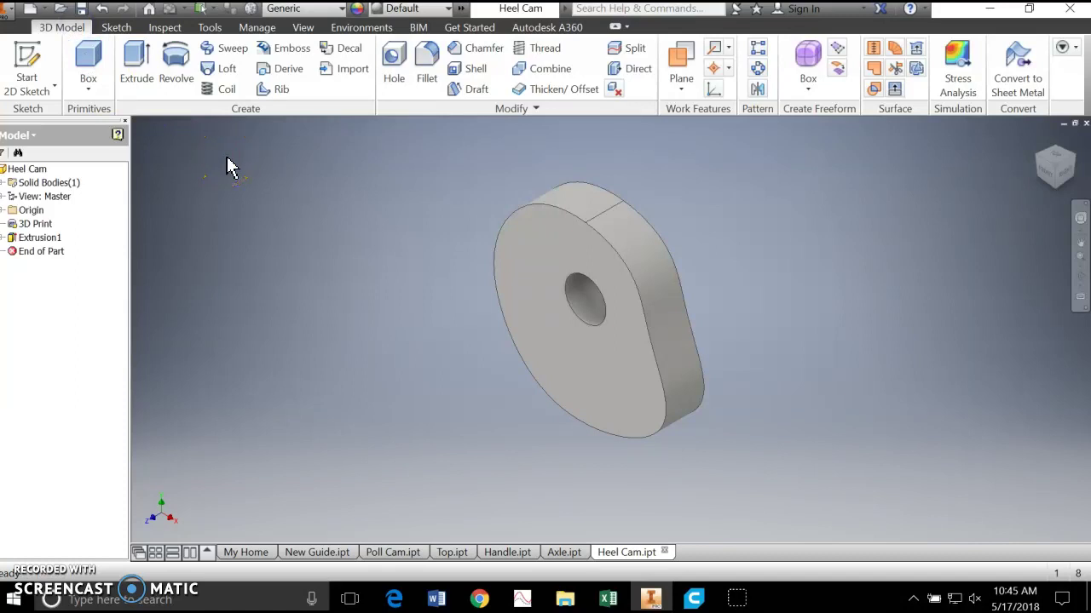
pyautogui.click(228, 164)
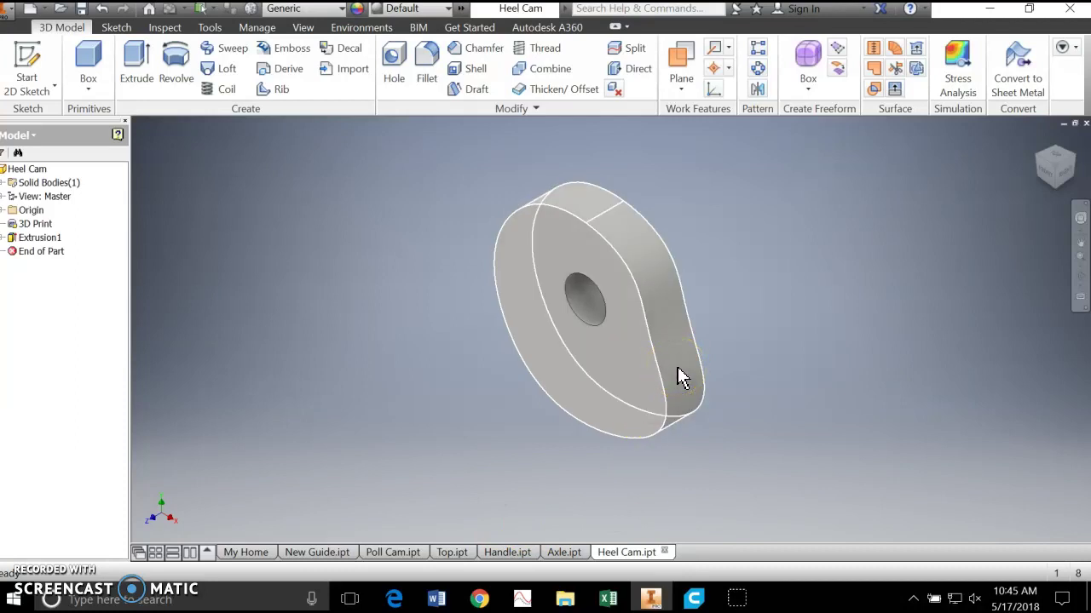
pyautogui.moveTo(678, 368)
pyautogui.click(733, 338)
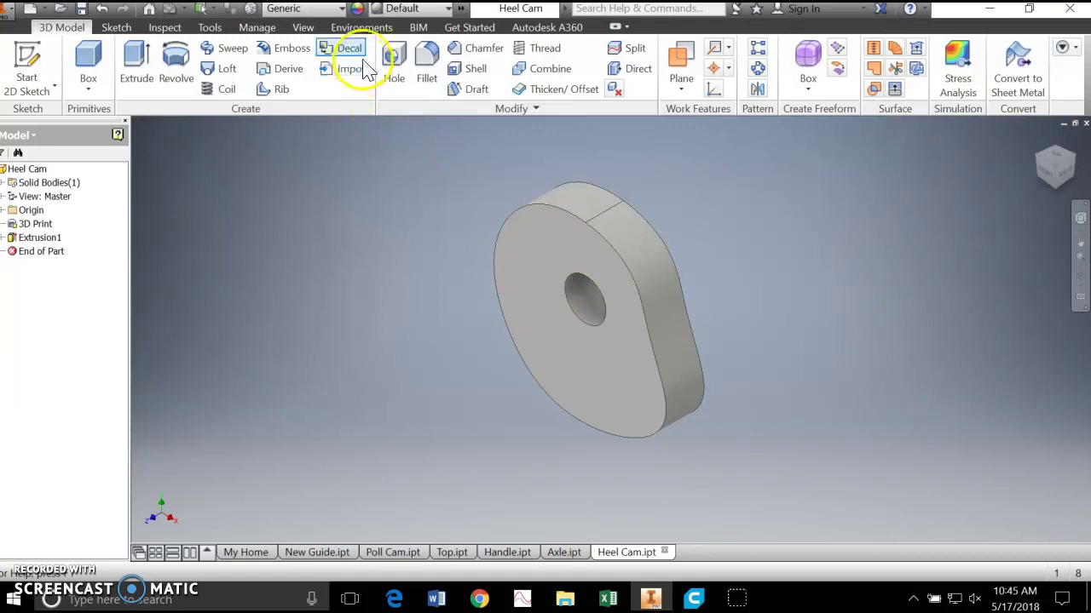
pyautogui.click(363, 29)
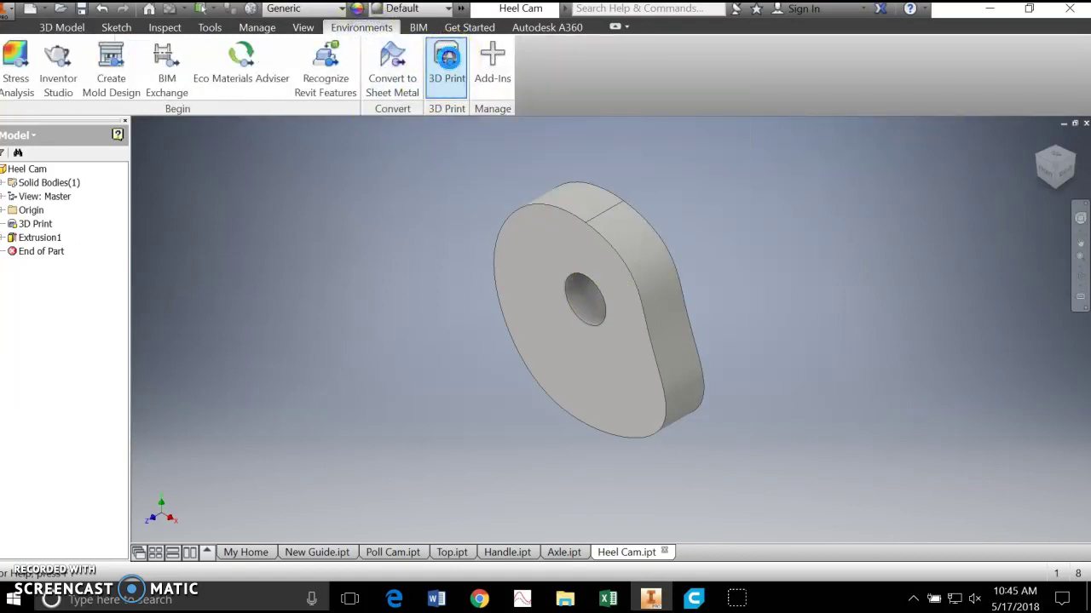
pyautogui.click(452, 69)
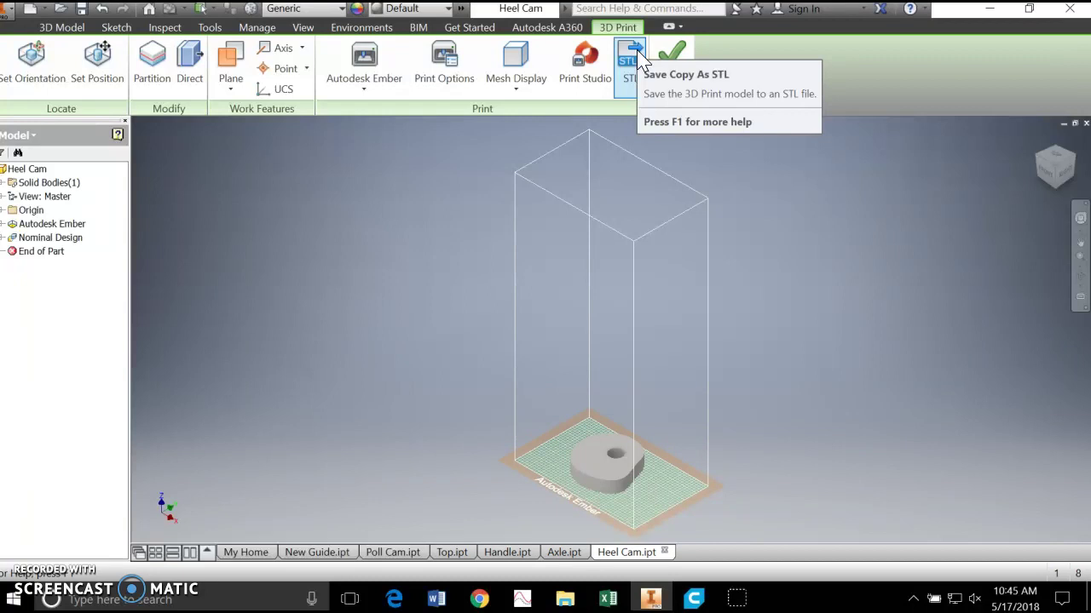
# Step: Save an STL copy of the Heel Cam named with the student's surname plus 'Cam 1' in Unit 8 Parametrics
pyautogui.click(635, 60)
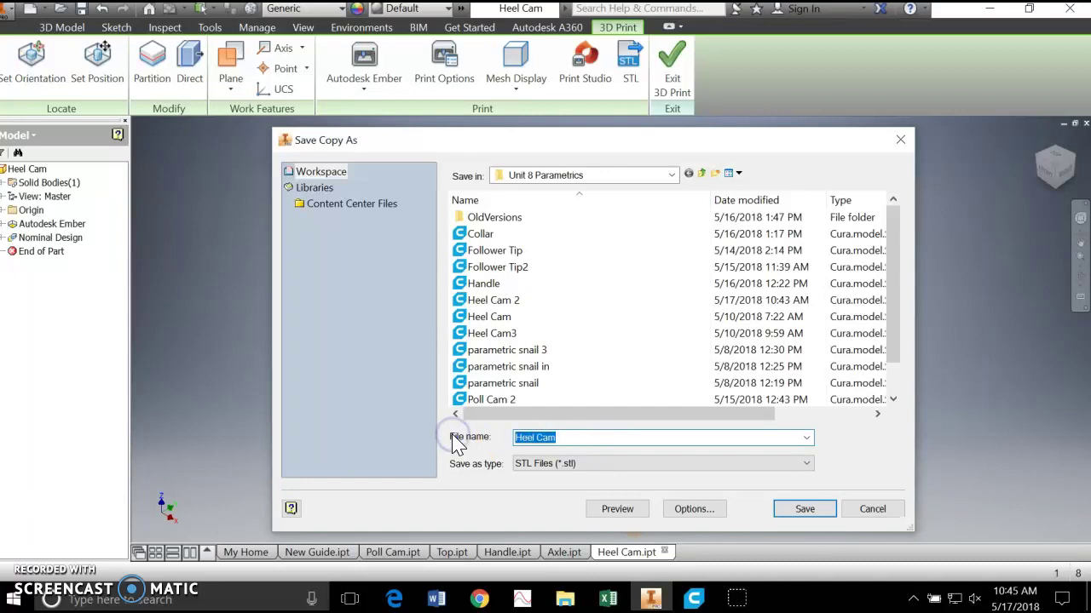
pyautogui.write('Hennings')
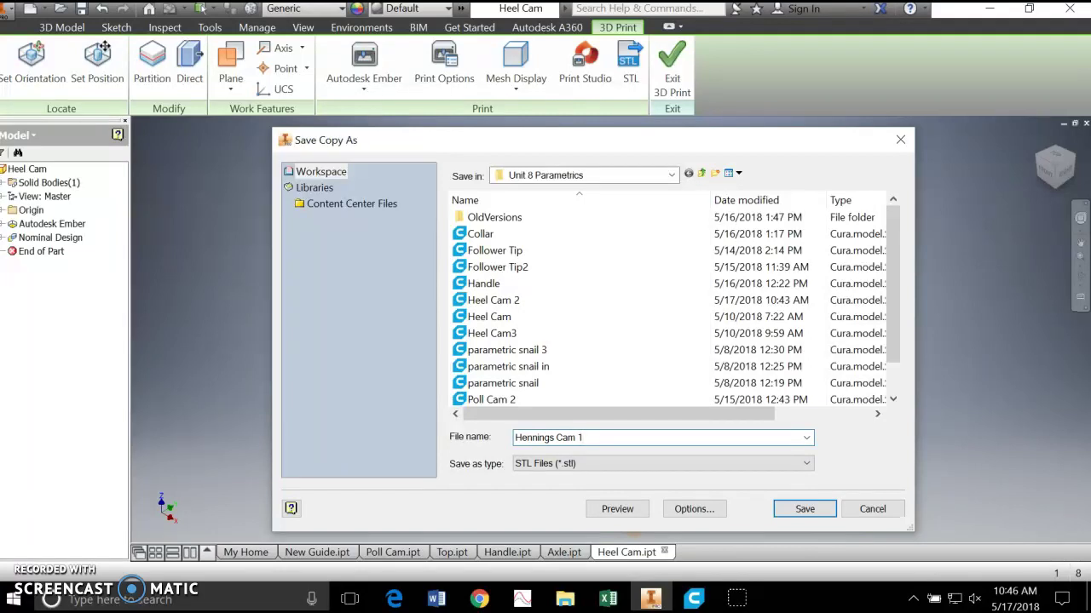
pyautogui.click(805, 511)
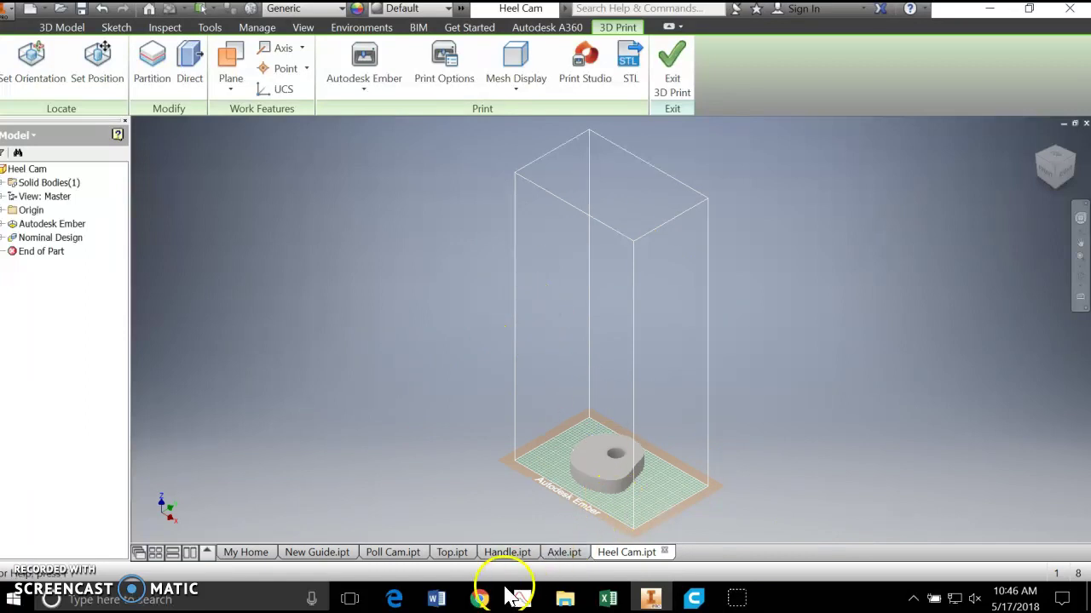
# Step: Start a new Gmail message addressed to your own school address
pyautogui.click(479, 599)
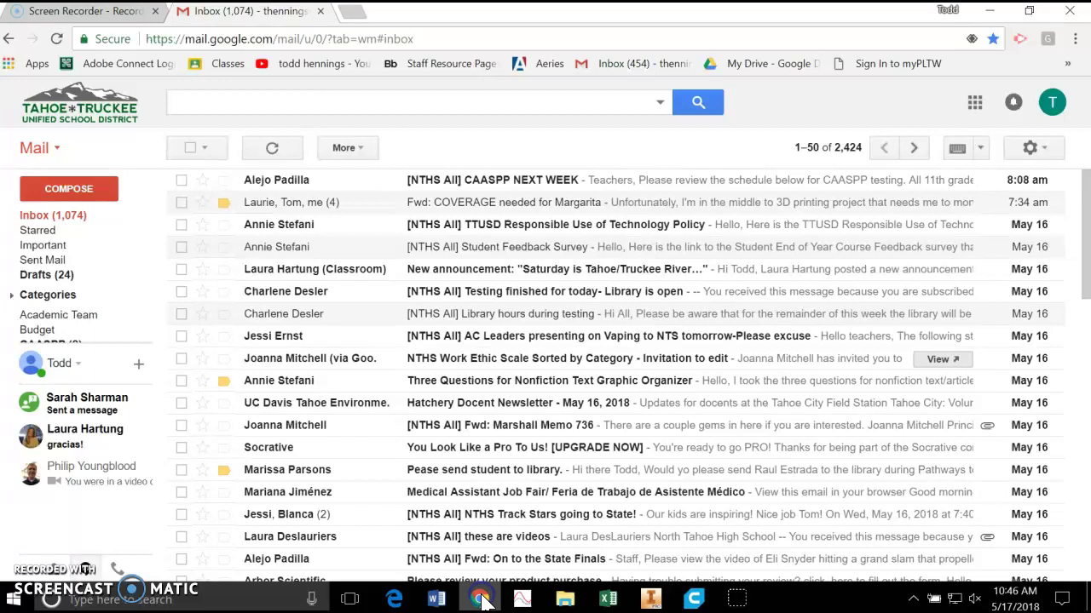
pyautogui.click(54, 196)
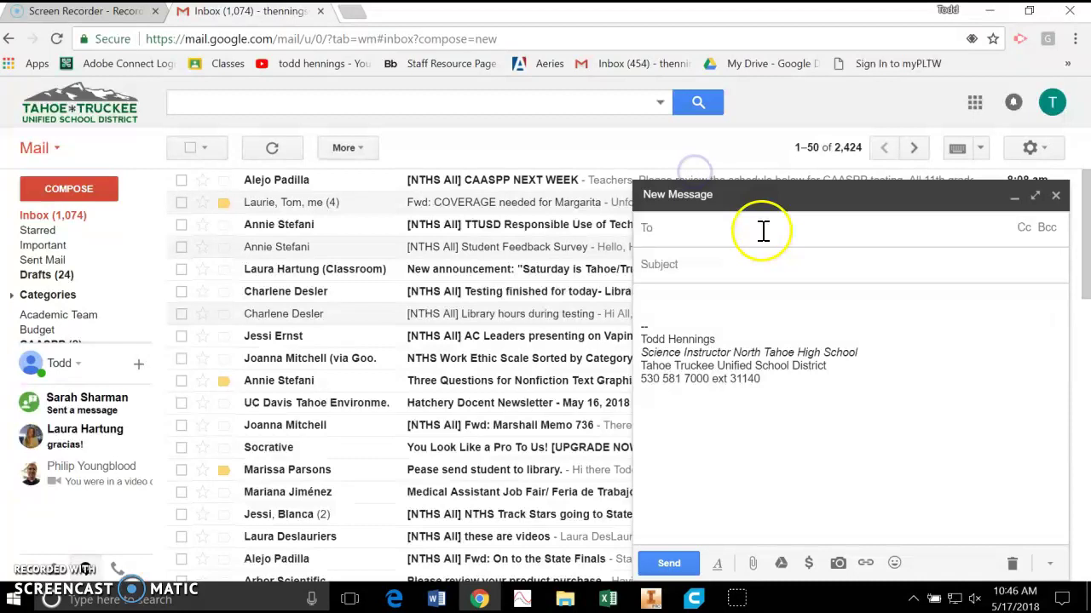
pyautogui.write('the')
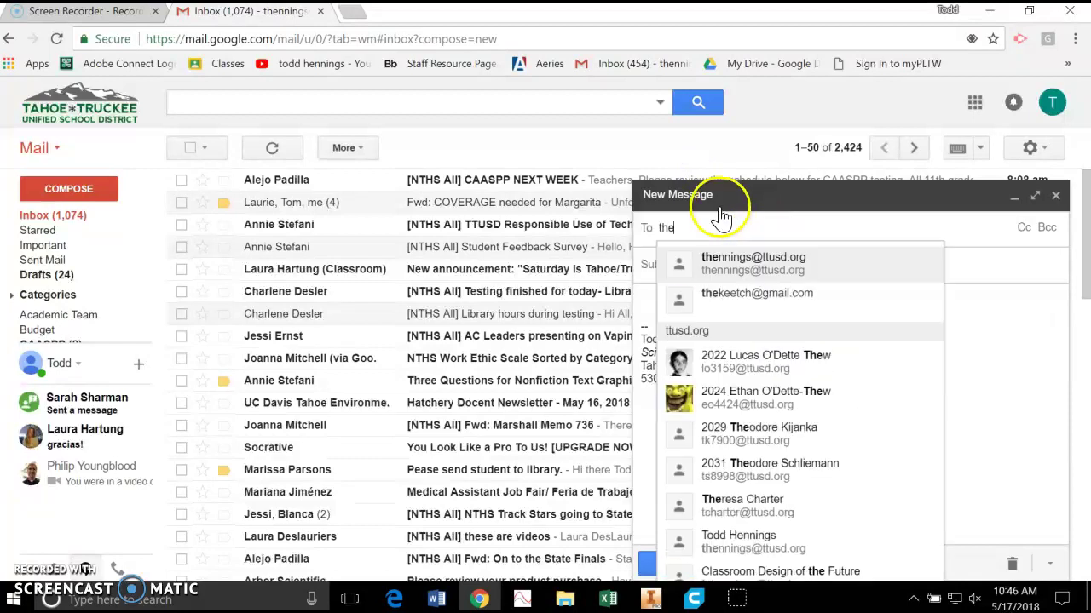
pyautogui.click(738, 263)
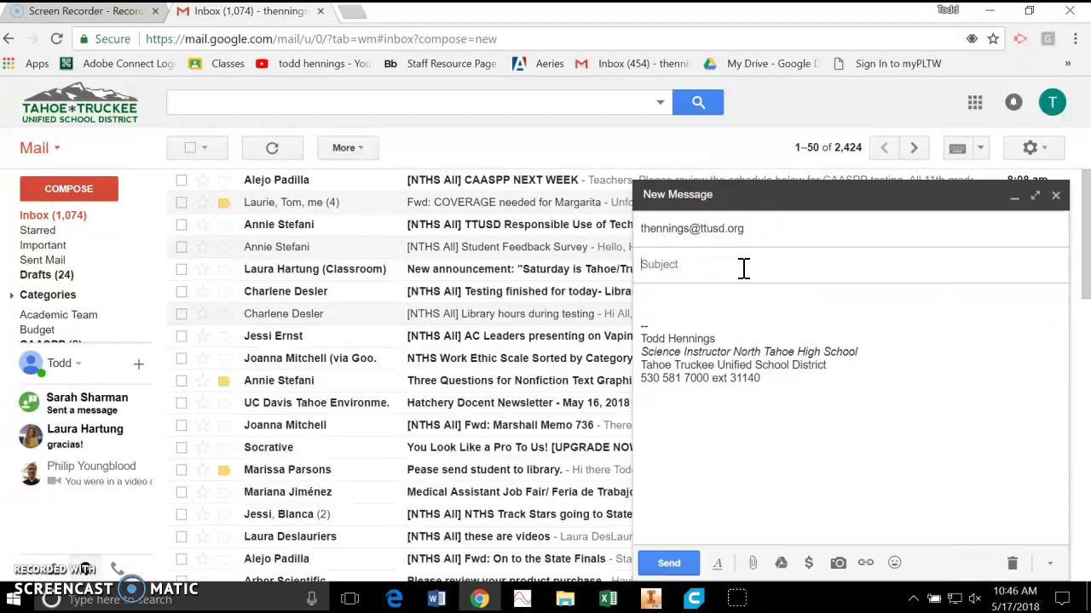
# Step: Add the surname-plus-'Cams' subject line and the body 'Here they are.'
pyautogui.write('Henni')
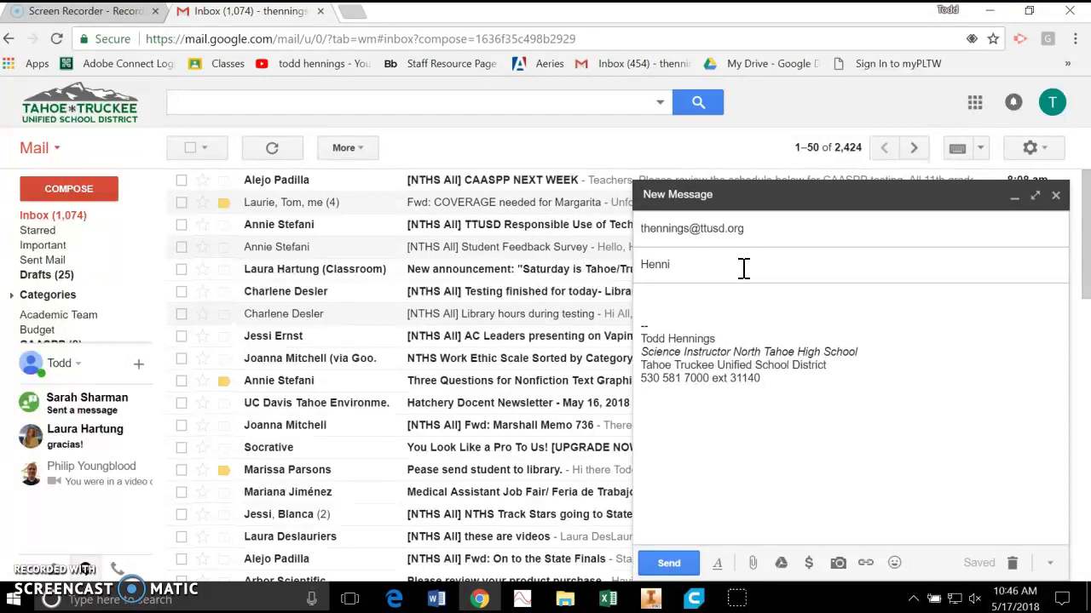
pyautogui.write('ngs Cams')
pyautogui.click(707, 304)
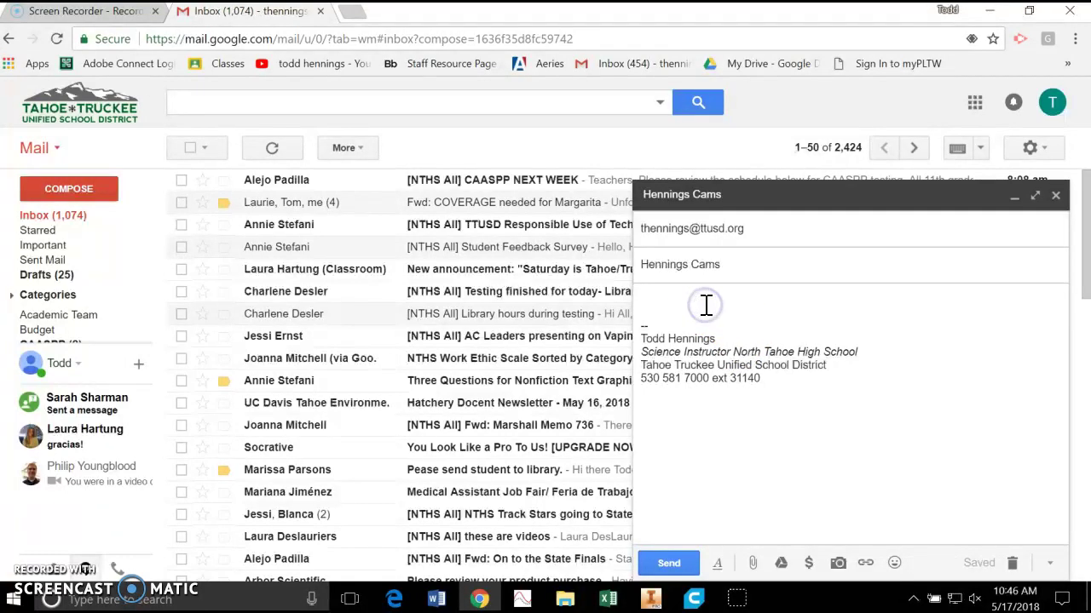
pyautogui.write('Here they are.')
pyautogui.click(774, 316)
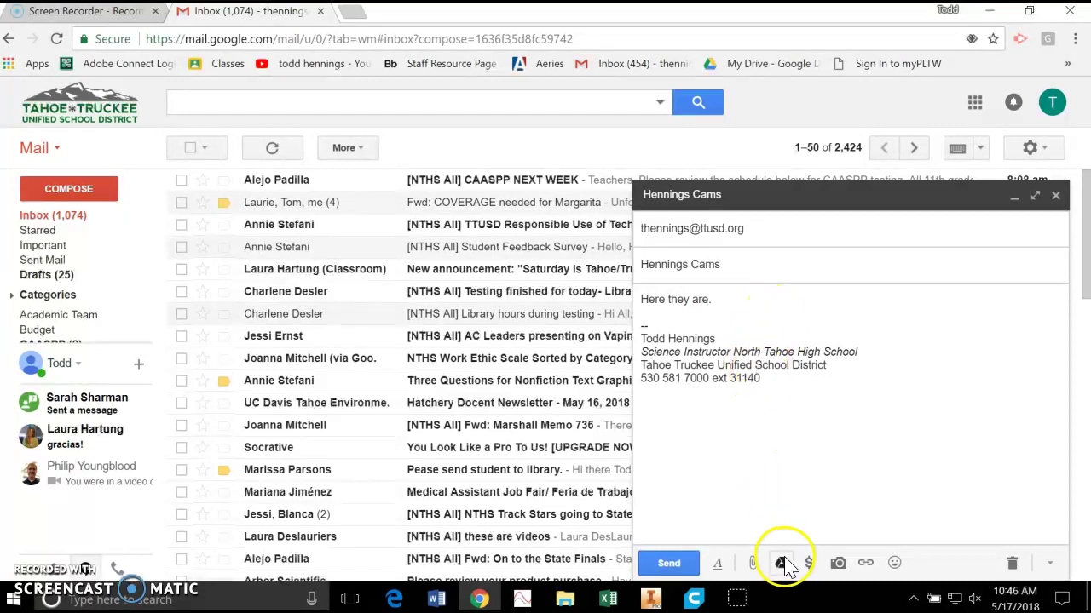
# Step: Attach the exported Cam 1 STL file (49K) and send the message
pyautogui.click(754, 566)
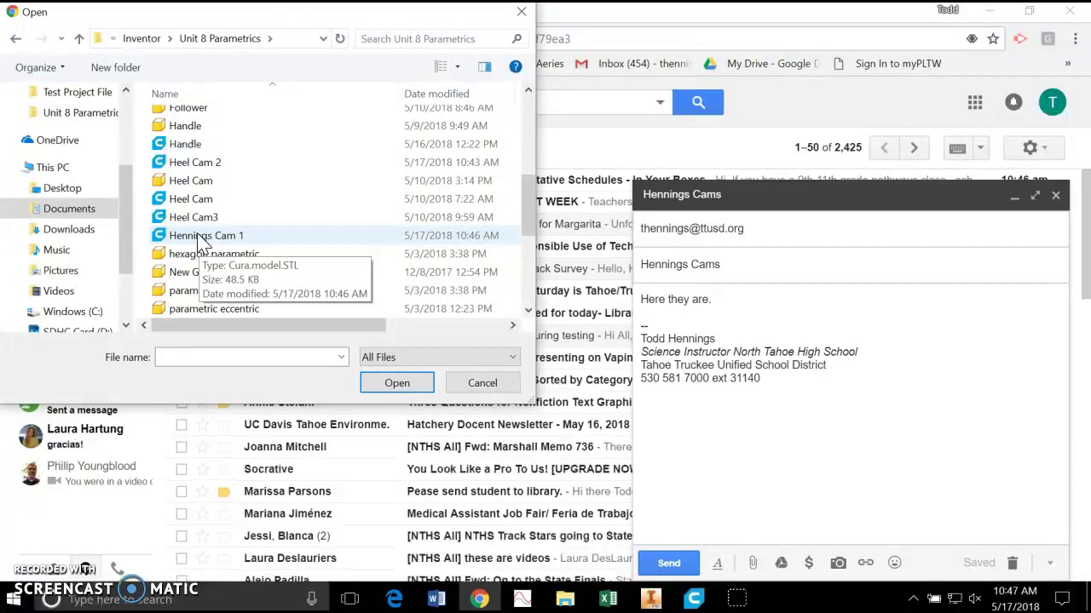
pyautogui.doubleClick(198, 238)
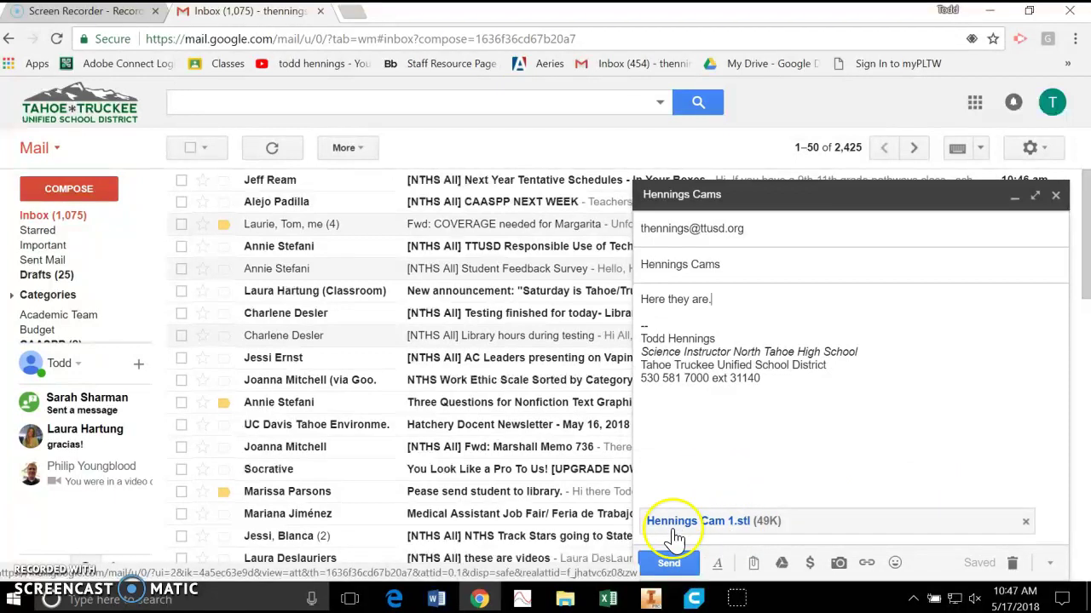
pyautogui.click(673, 565)
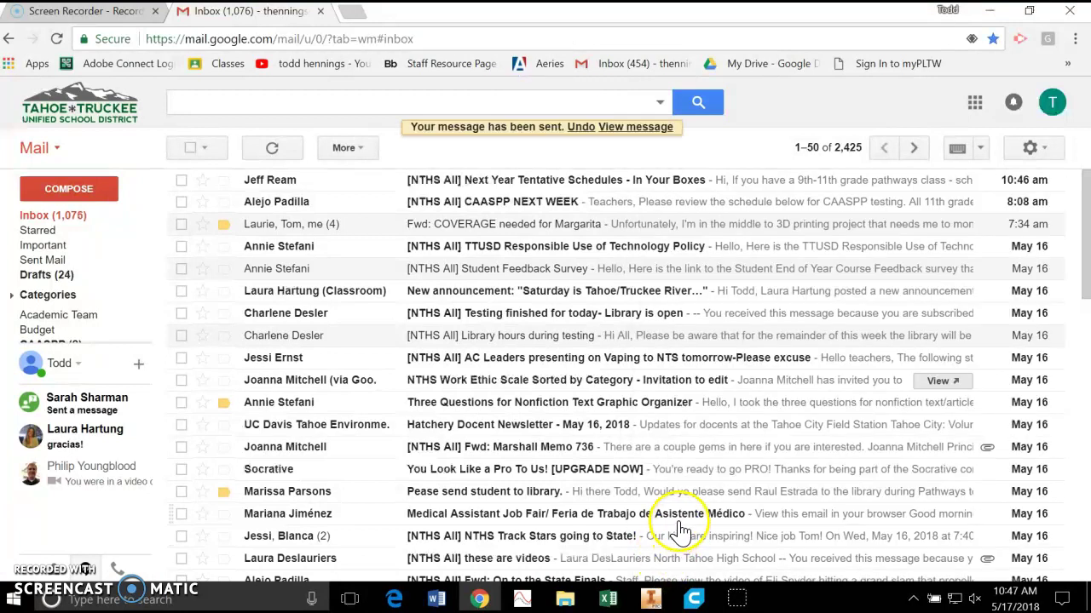
# Step: Switch to Ultimaker Cura and dismiss the data collection and version upgrade notices
pyautogui.click(694, 600)
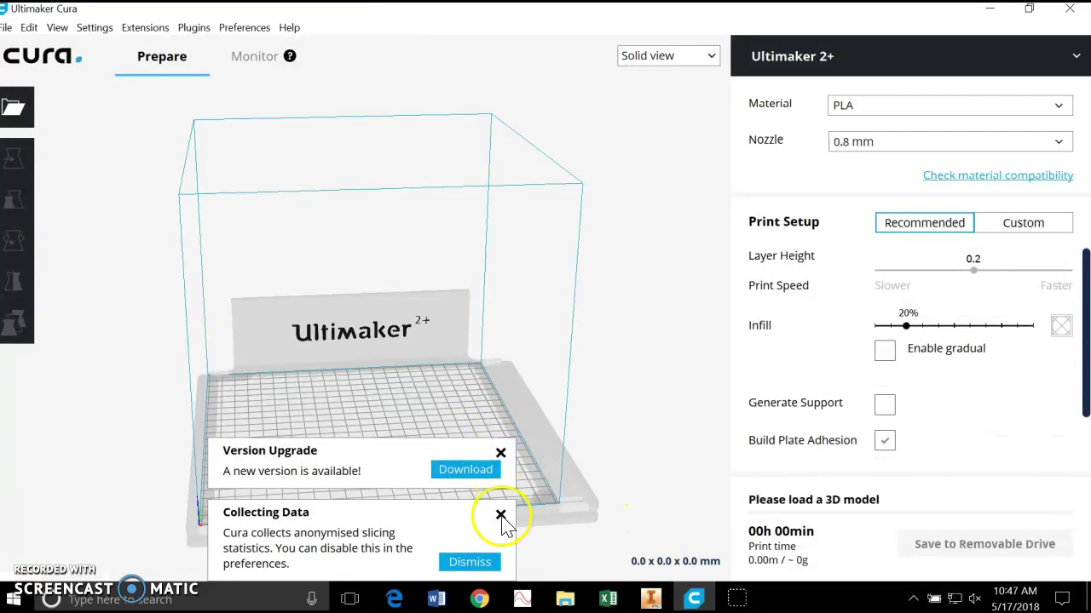
pyautogui.click(501, 516)
pyautogui.click(500, 544)
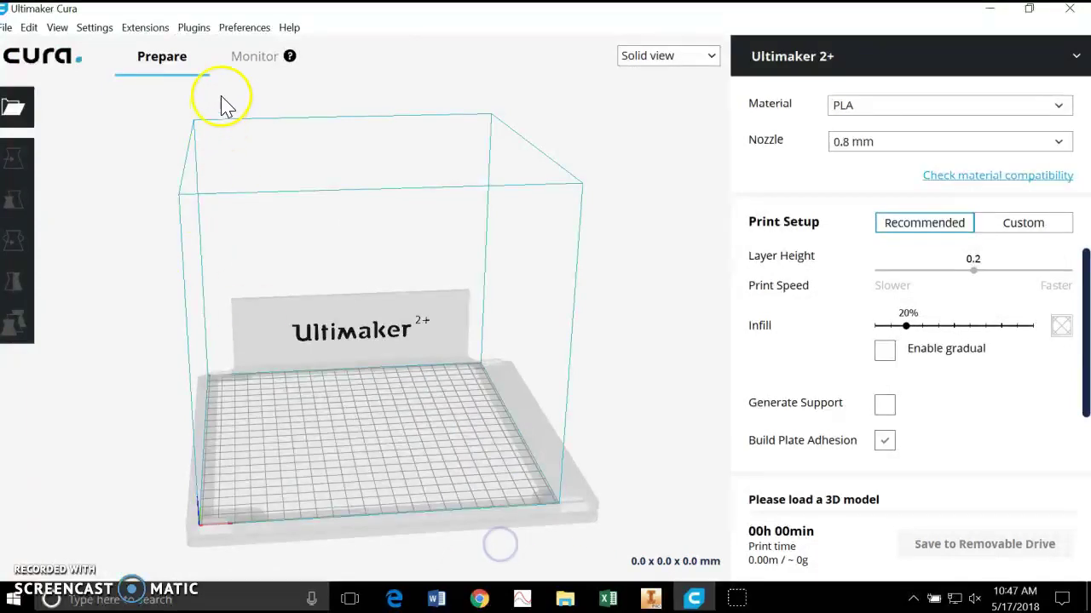
# Step: Load the student's cam STL from the Student STL folder onto the build plate
pyautogui.click(7, 28)
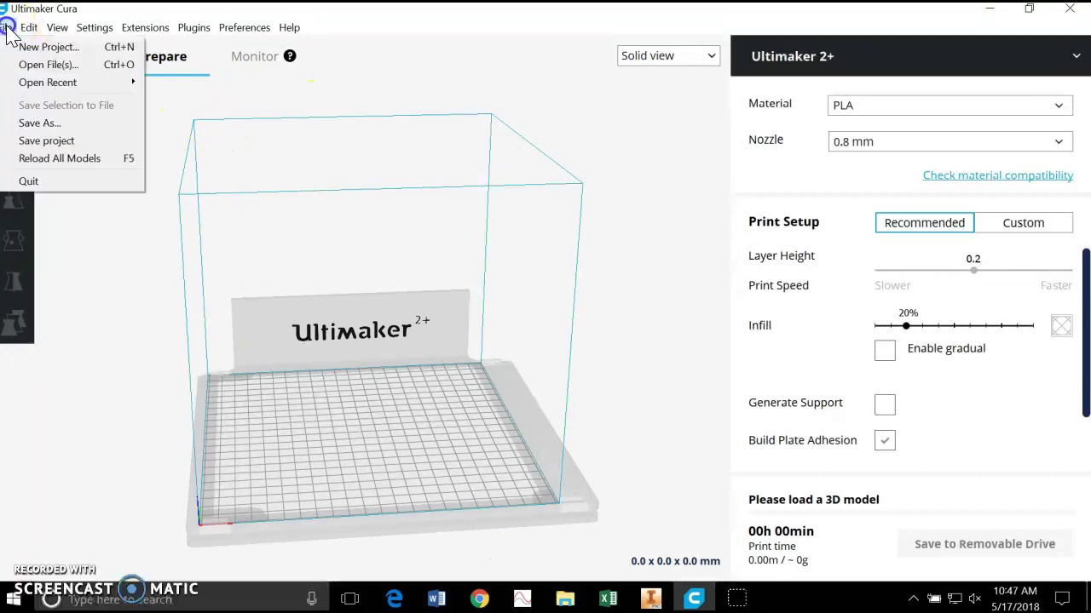
pyautogui.click(114, 237)
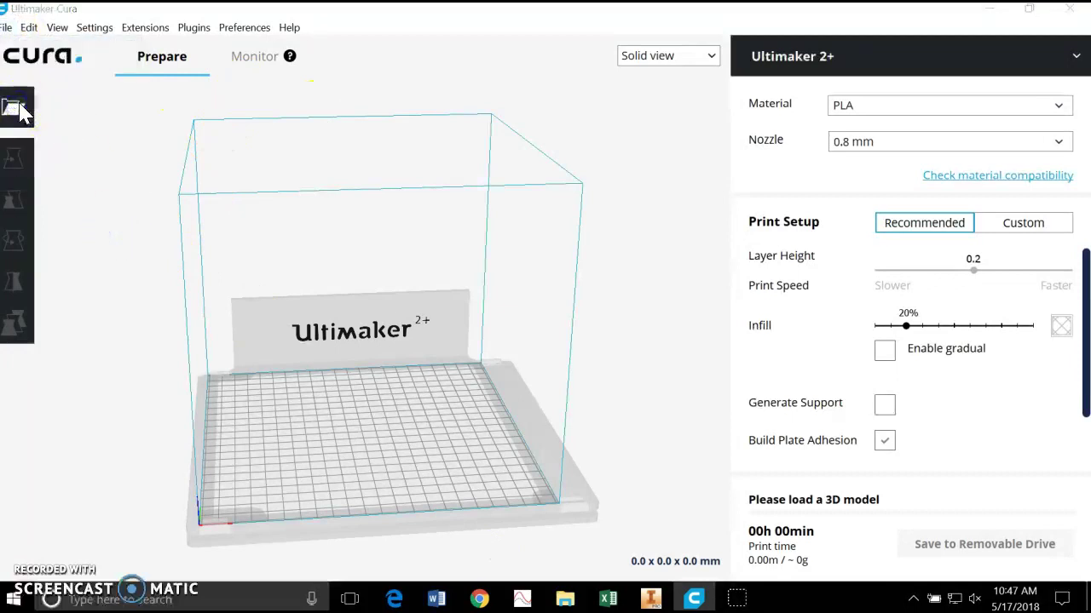
pyautogui.click(20, 110)
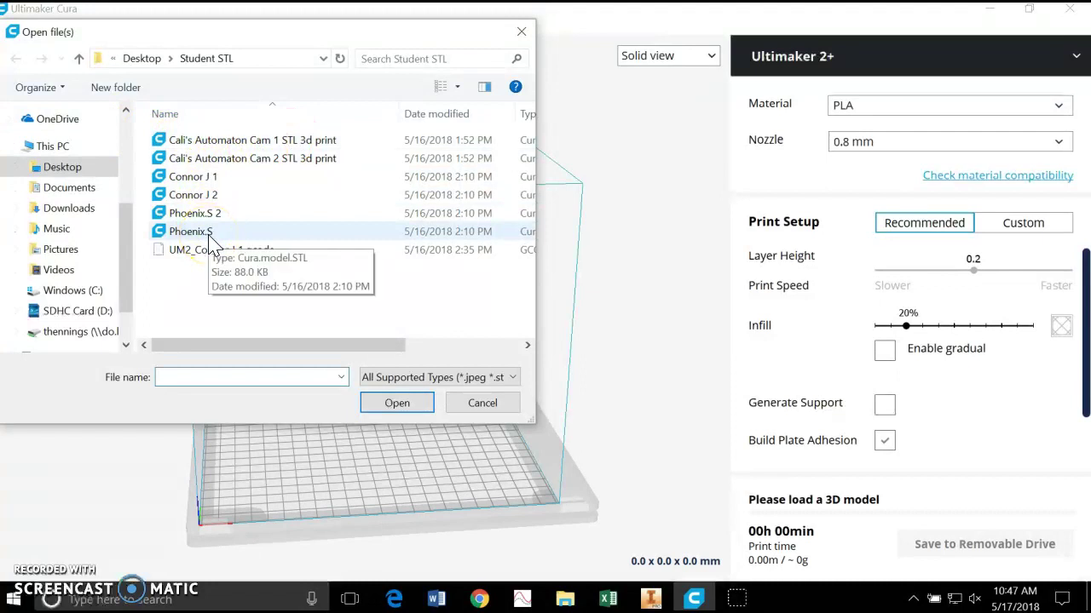
pyautogui.doubleClick(195, 177)
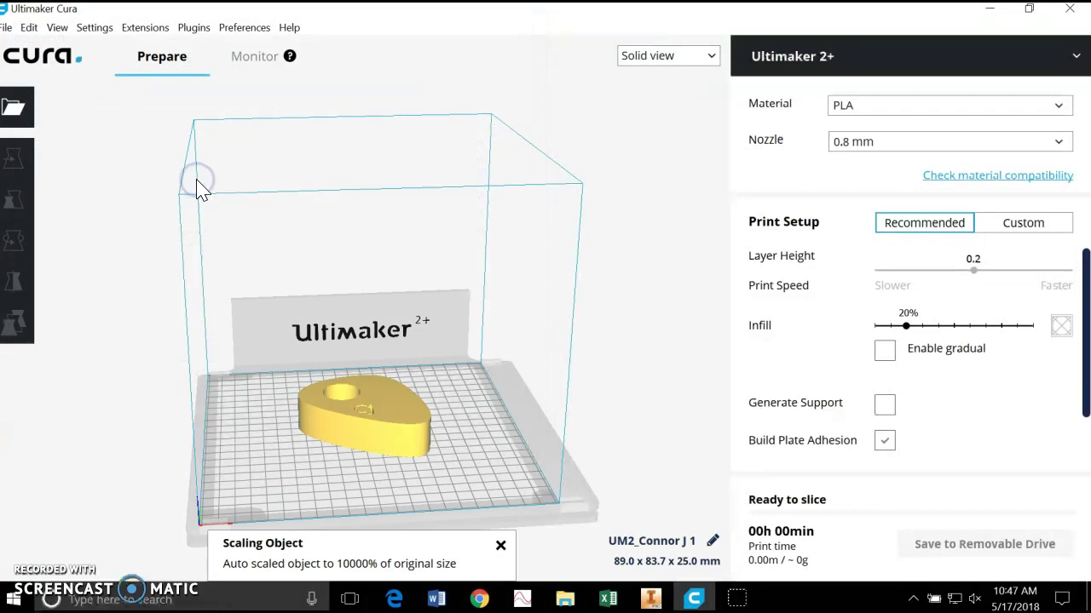
# Step: Select the cam and change its uniform scale from 10000% to 2540% (22.6 x 21.3 x 6.3 mm)
pyautogui.click(440, 452)
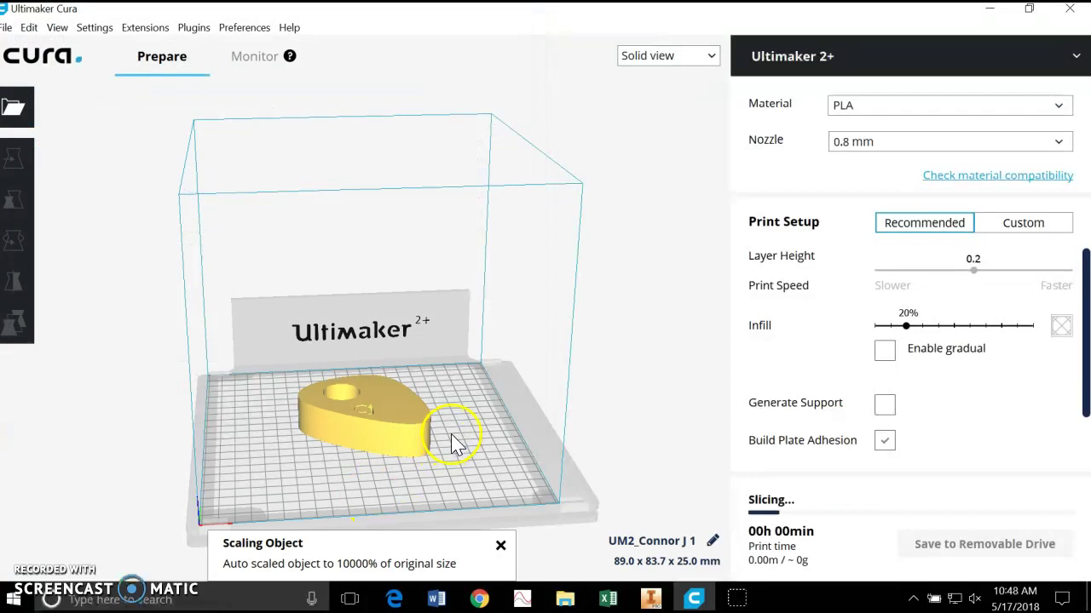
pyautogui.click(377, 426)
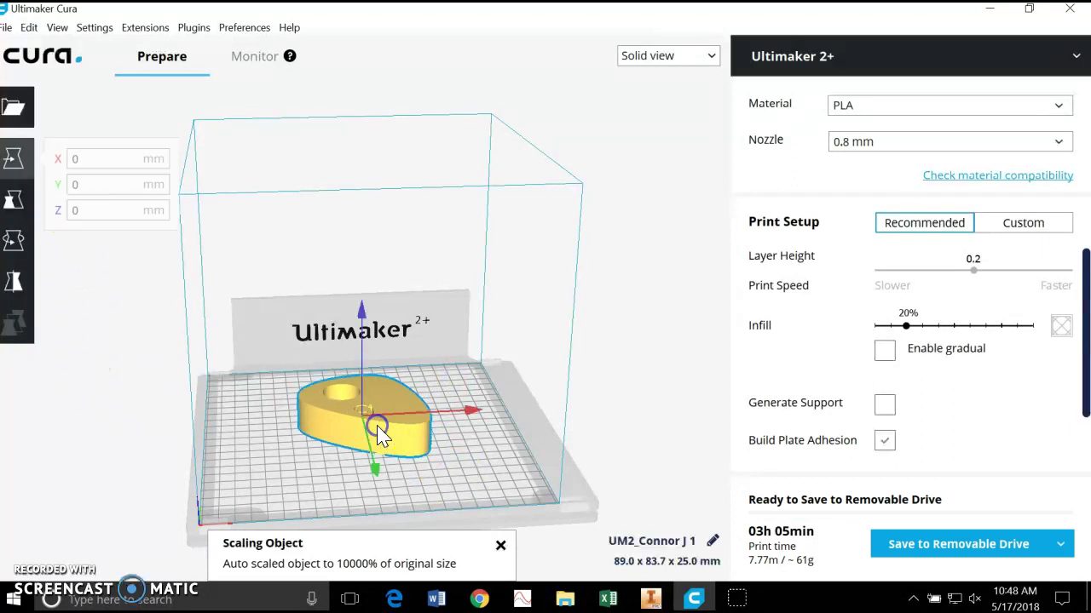
pyautogui.click(25, 196)
pyautogui.click(204, 200)
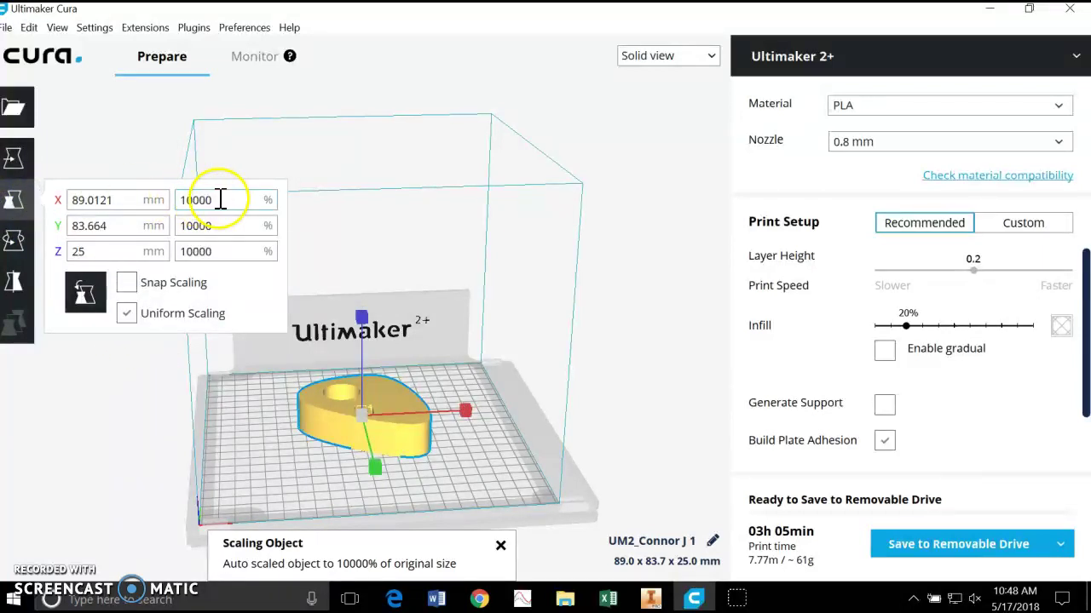
pyautogui.moveTo(219, 199); pyautogui.dragTo(162, 199)
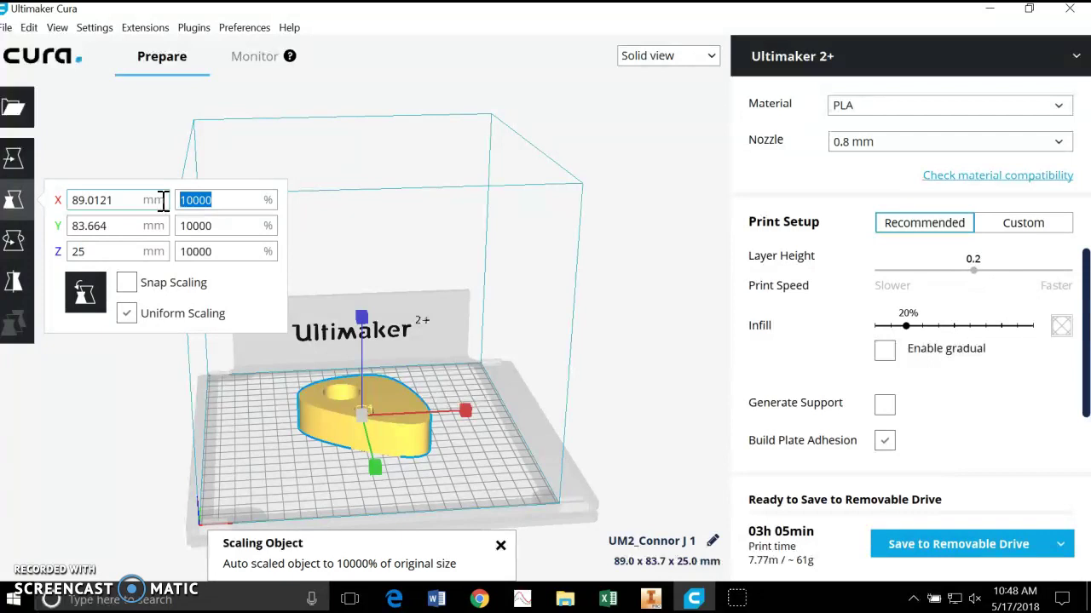
pyautogui.write('254')
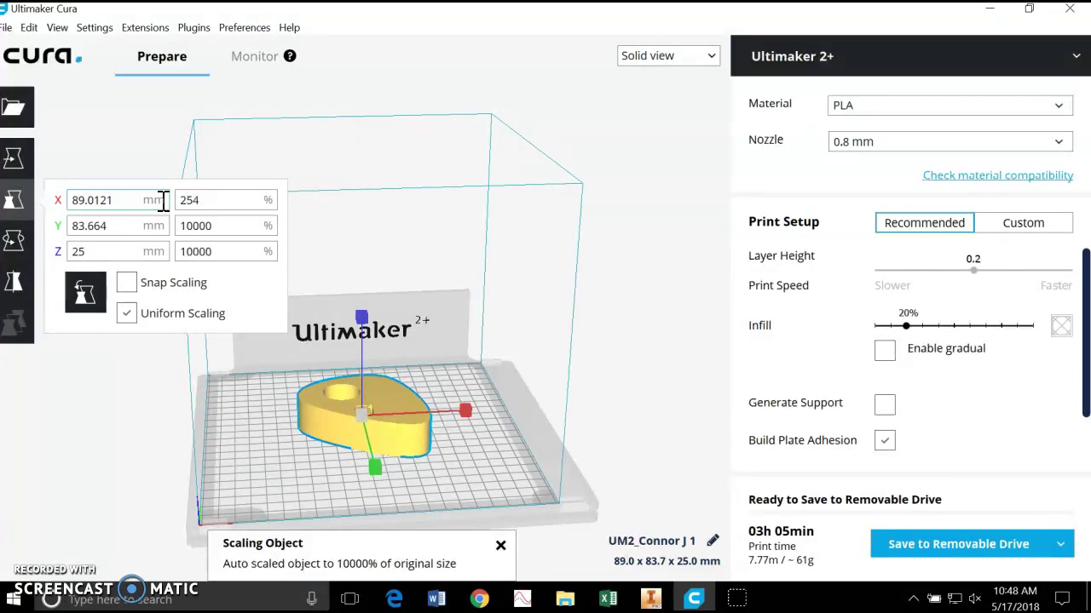
pyautogui.write('0')
pyautogui.press('Return')
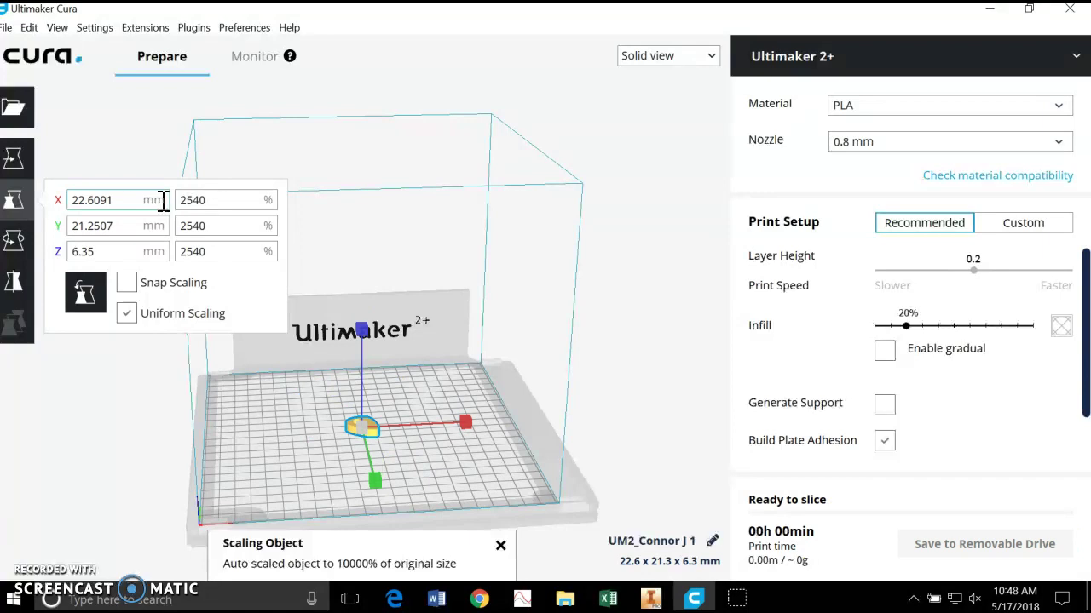